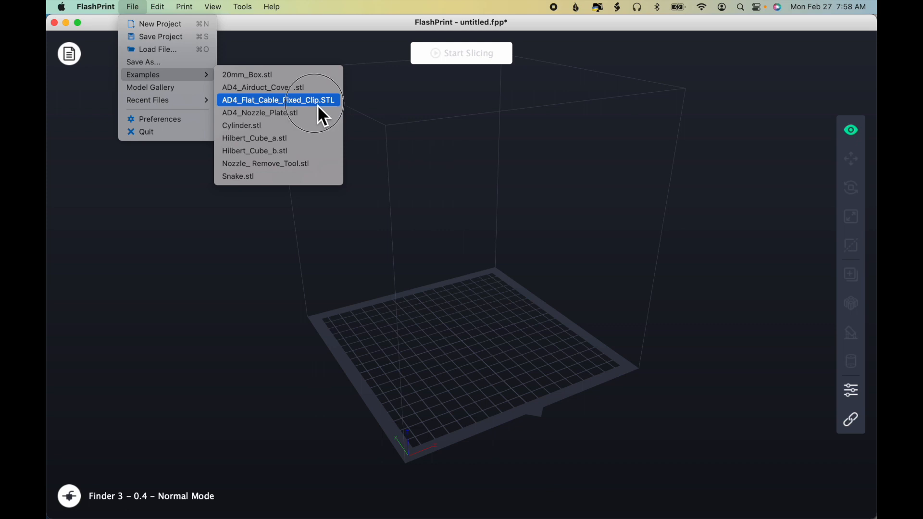
- Load the example model AD4_Flat_Cable_Fixed_Clip.STL onto the build platform
click(317, 106)
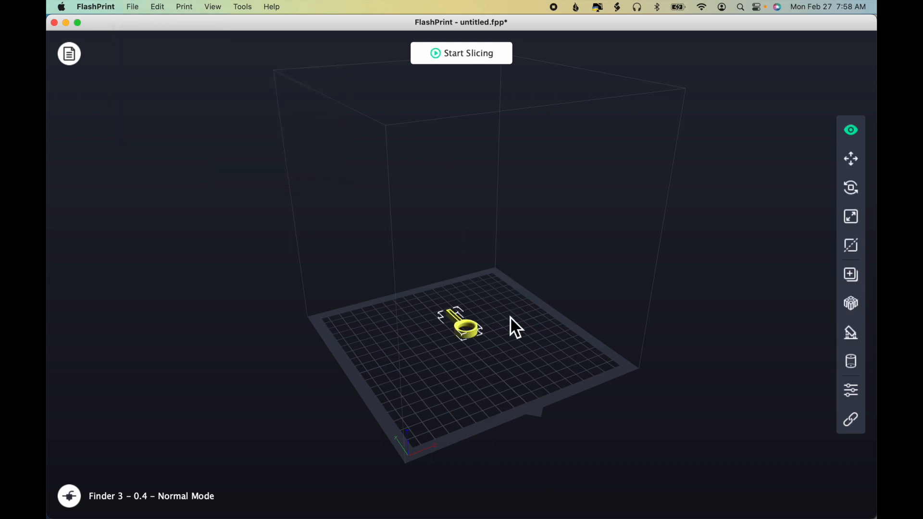
scroll(510, 316, up, 5)
scroll(461, 351, up, 6)
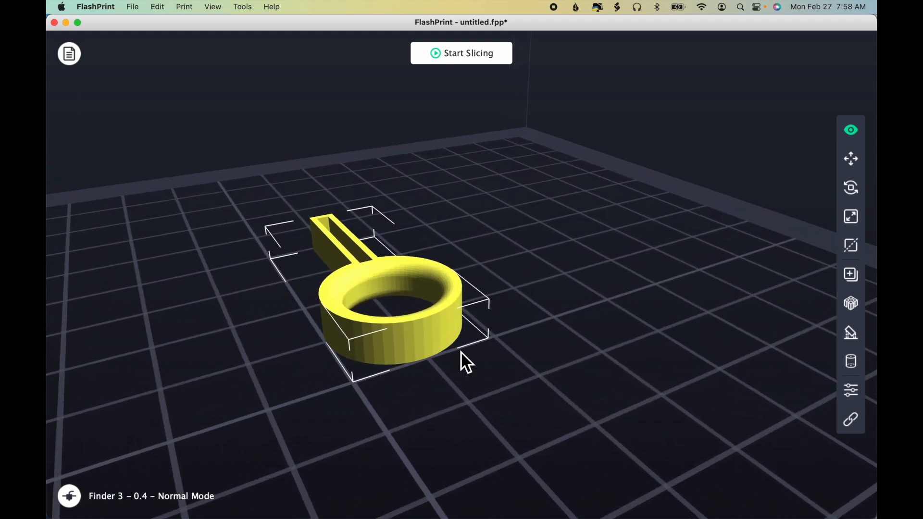
- Examine the clip's handle and ring from above, from underneath and from the side
right_drag(573, 299, 532, 333)
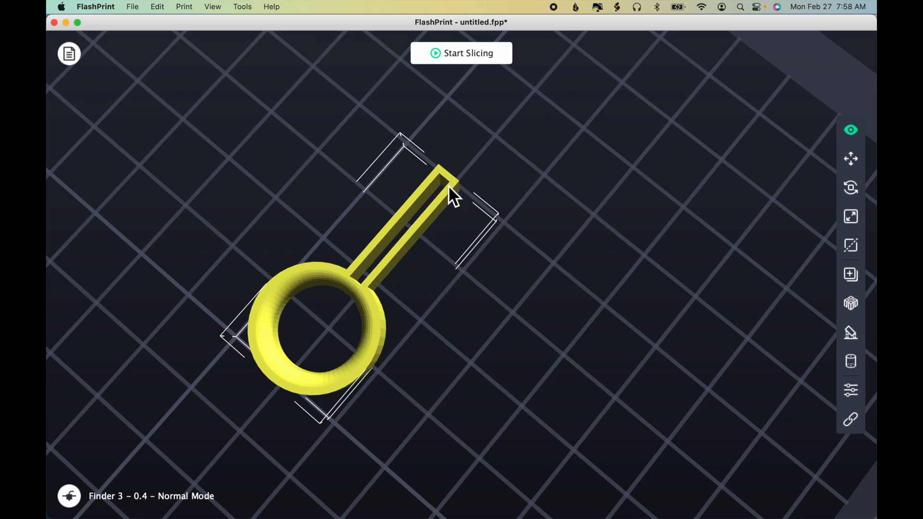
right_drag(474, 316, 502, 244)
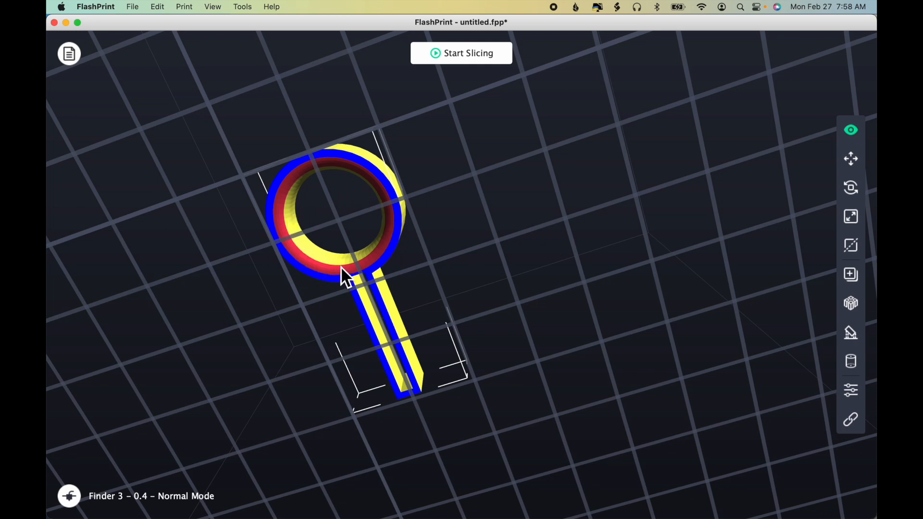
right_drag(418, 249, 477, 348)
right_drag(415, 347, 517, 361)
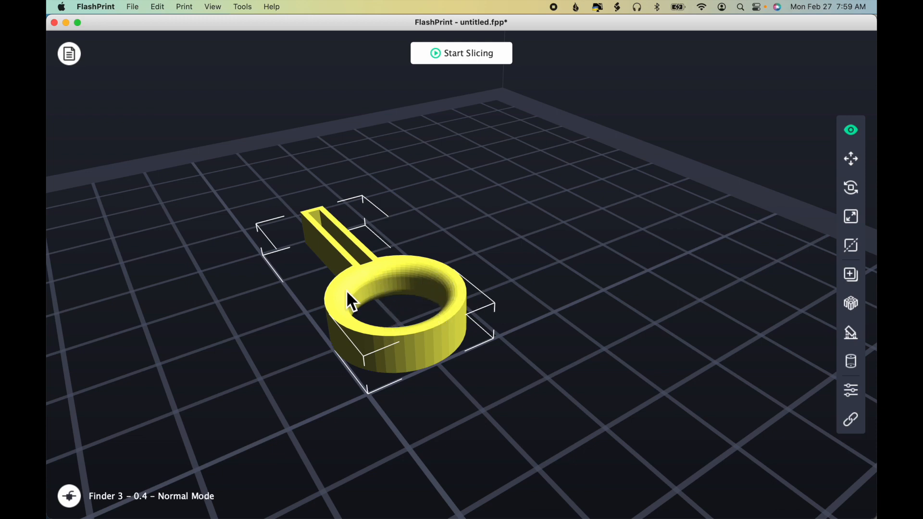
right_drag(499, 349, 541, 382)
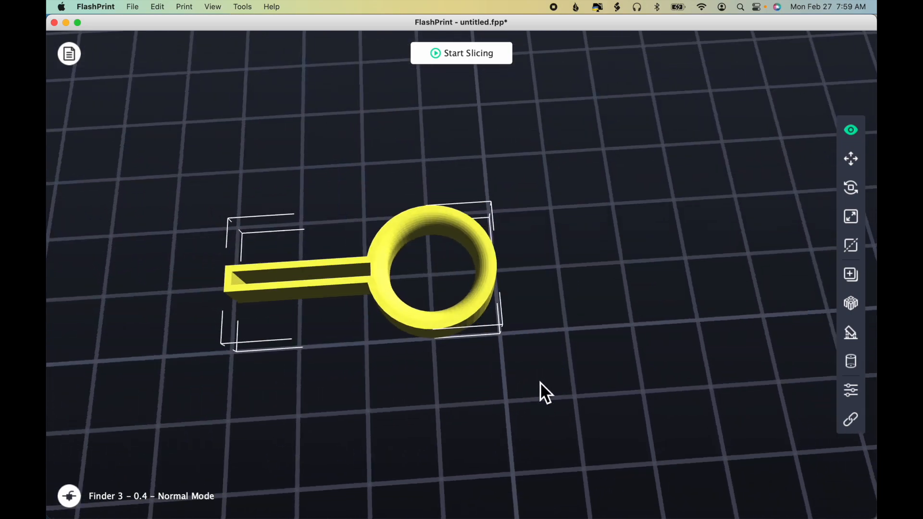
right_drag(546, 284, 552, 254)
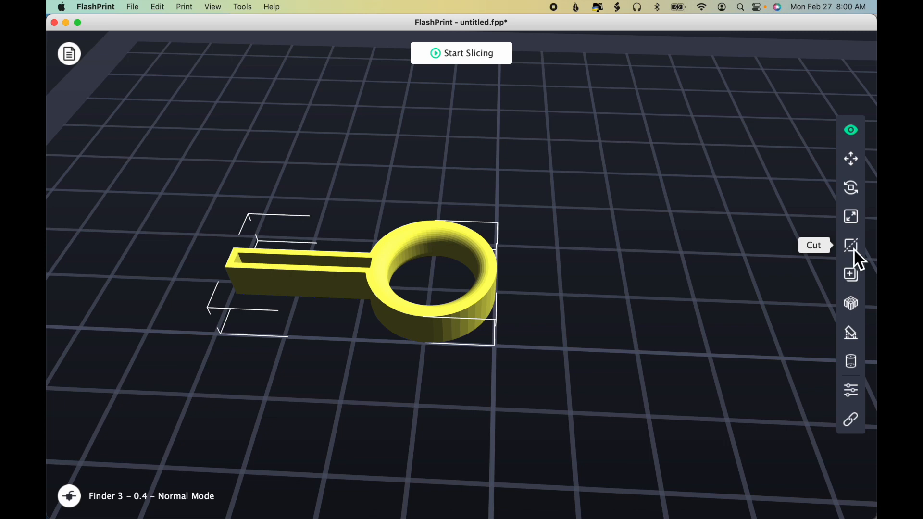
- Set up a cut of the clip with a horizontal plane parallel to the platform
click(853, 248)
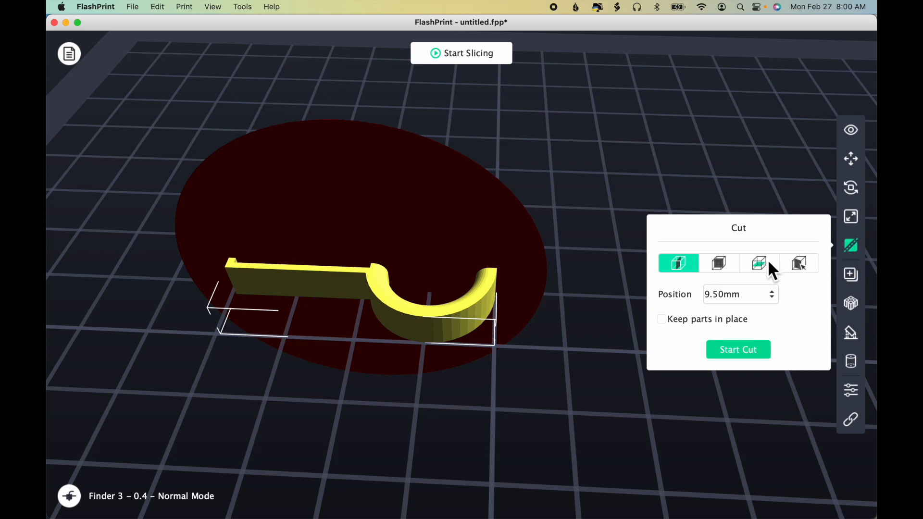
click(764, 267)
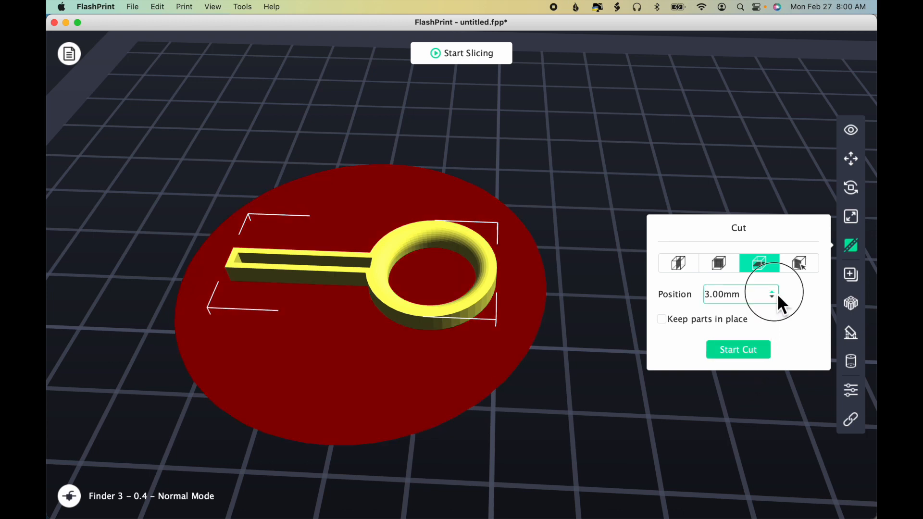
click(777, 293)
click(776, 301)
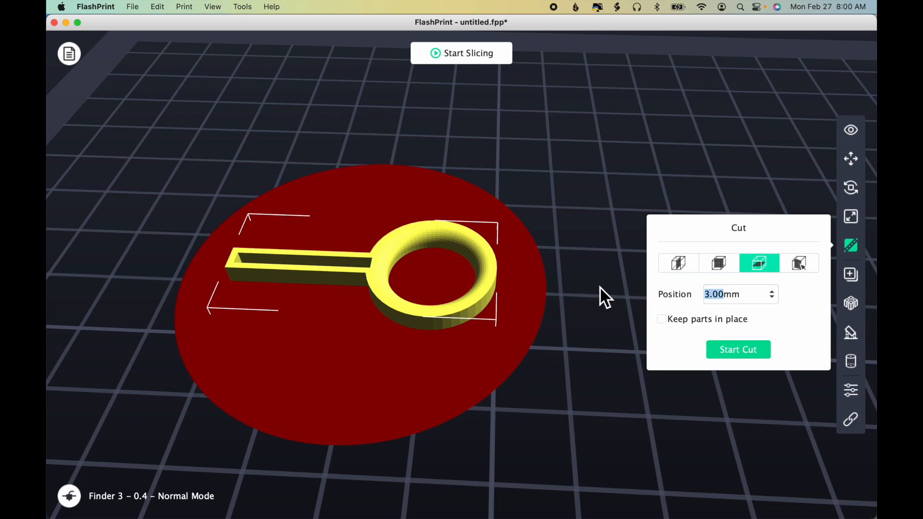
mouse_move(570, 377)
mouse_down()
mouse_move(569, 351)
mouse_move(565, 374)
mouse_up()
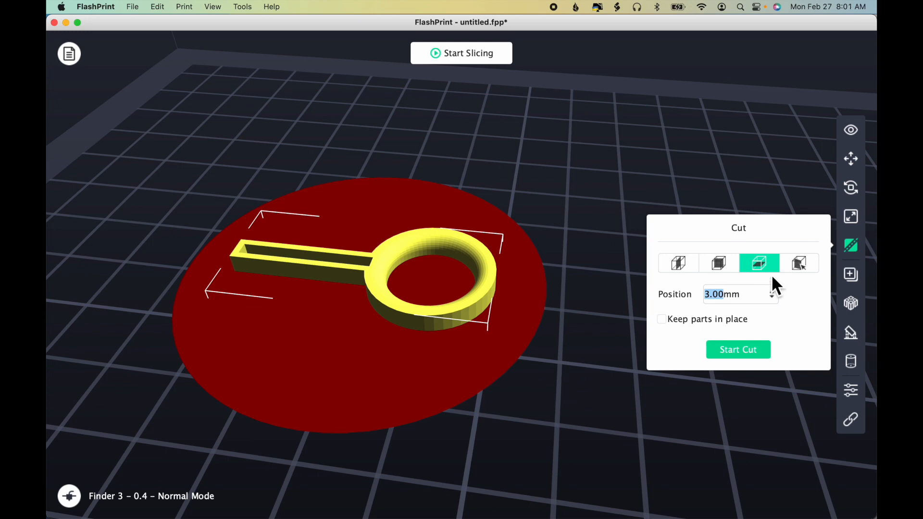
- Check the clip's dimensions in the Scale tool, and cut the model horizontally at a position of 1.91 mm
click(856, 219)
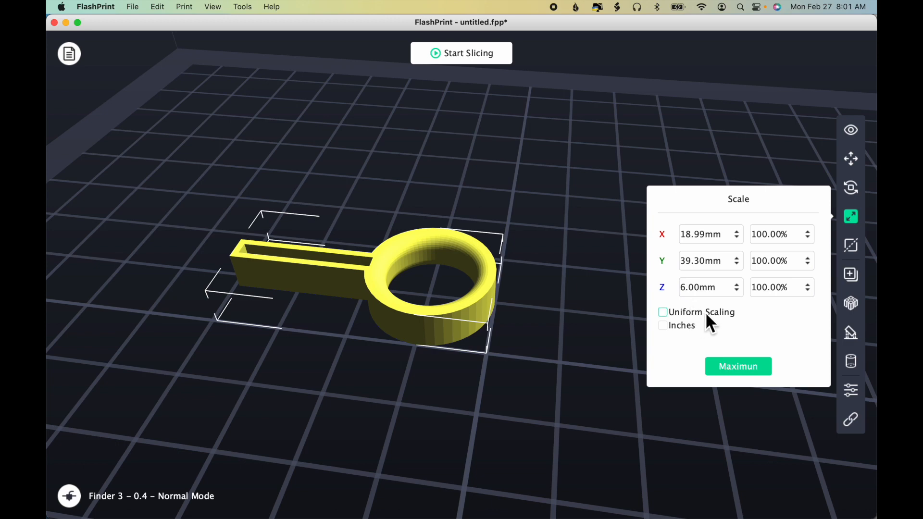
click(854, 247)
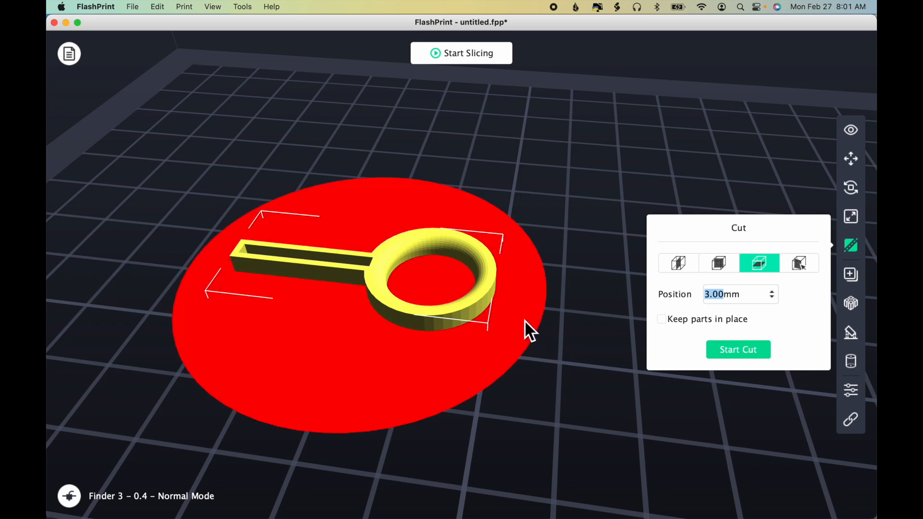
mouse_move(524, 320)
mouse_down()
mouse_move(523, 301)
mouse_move(520, 344)
mouse_move(517, 330)
mouse_up()
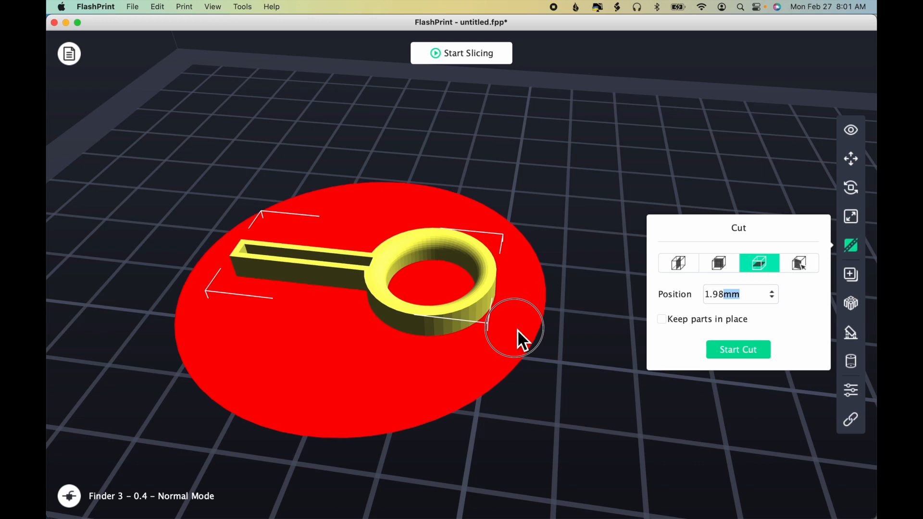
drag(517, 330, 517, 330)
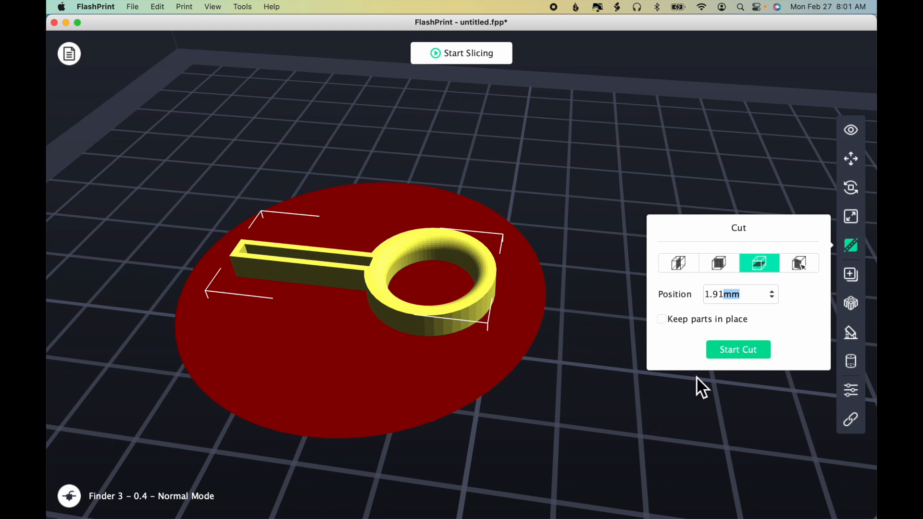
click(736, 349)
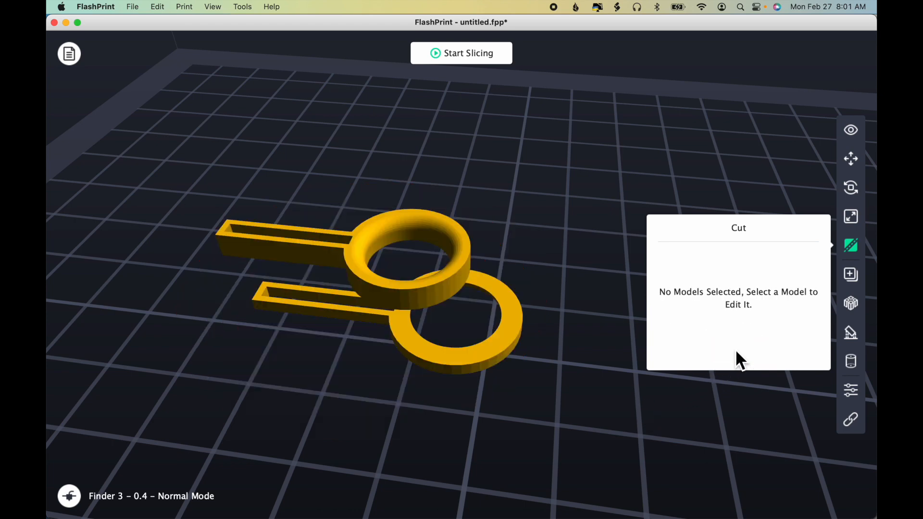
- Delete the lower cut-off slice and cut the remaining upper piece horizontally at 3.29 mm
click(510, 359)
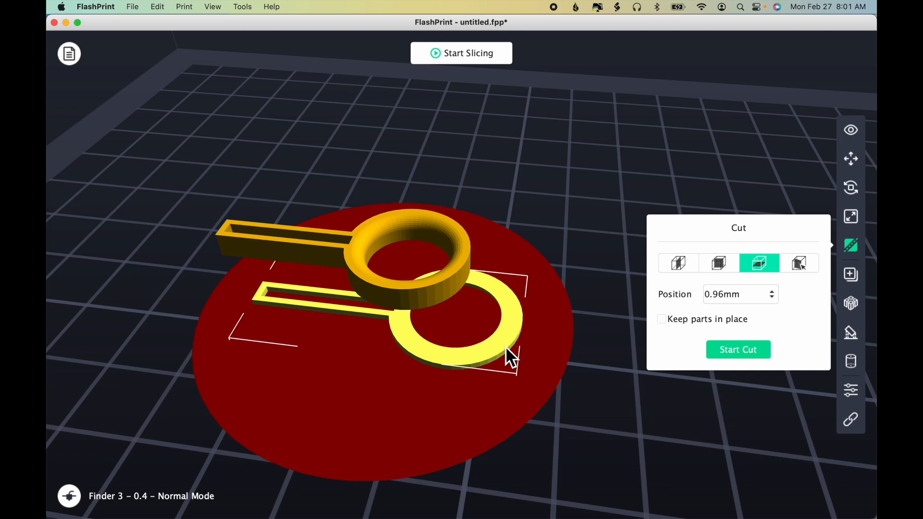
key(Delete)
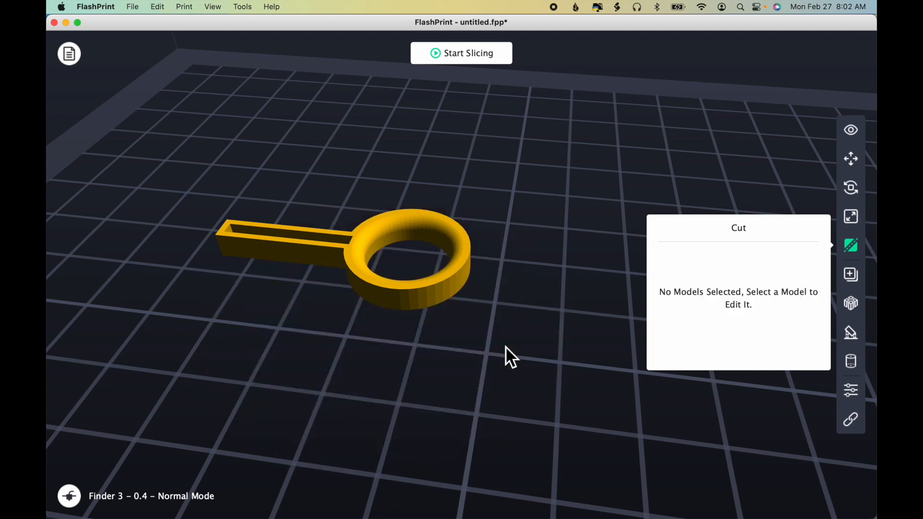
click(464, 273)
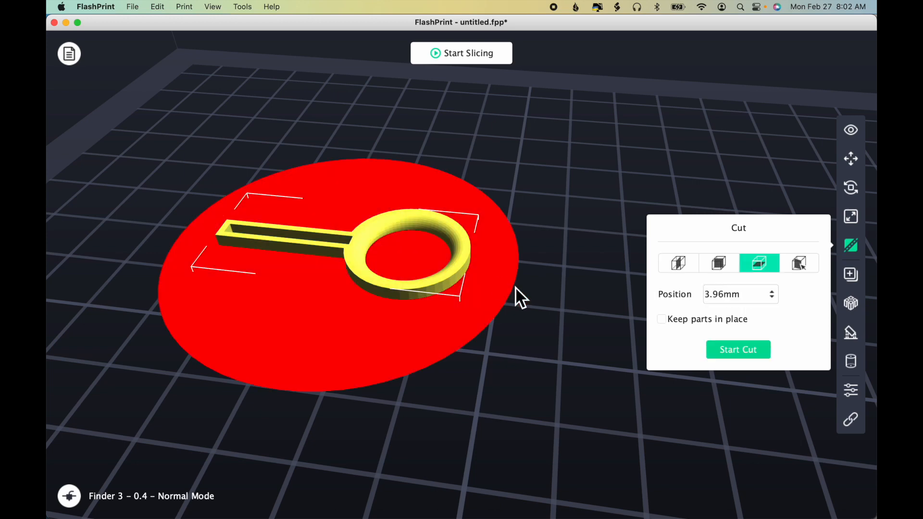
drag(492, 273, 492, 279)
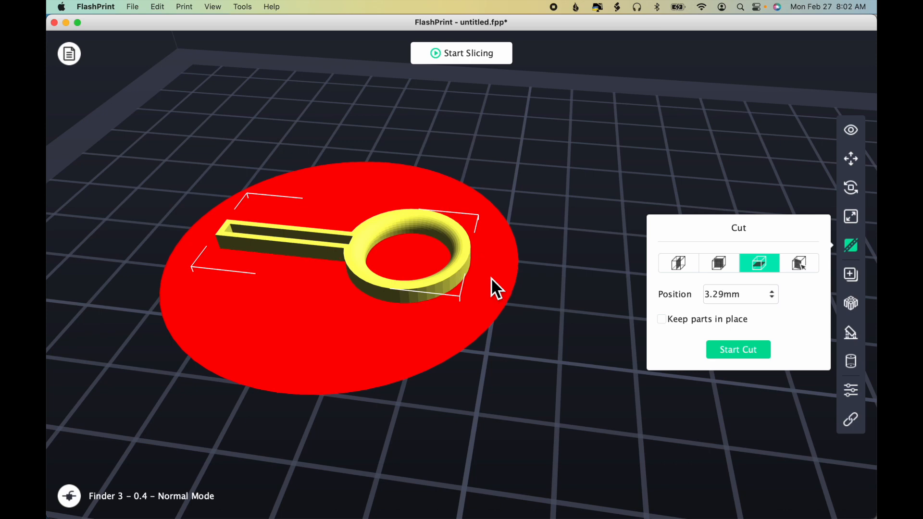
click(729, 353)
- Delete the uppermost piece with the curved ring opening, keeping only the flat middle slice
click(443, 222)
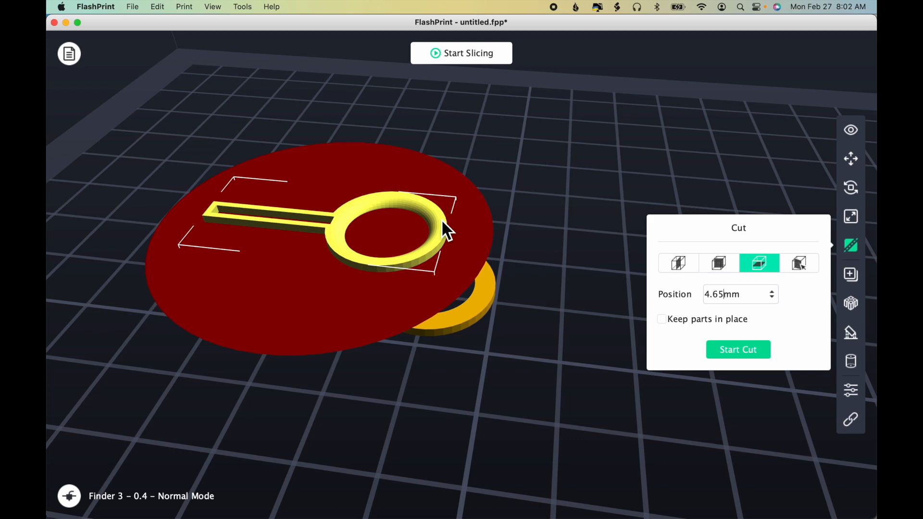
click(445, 225)
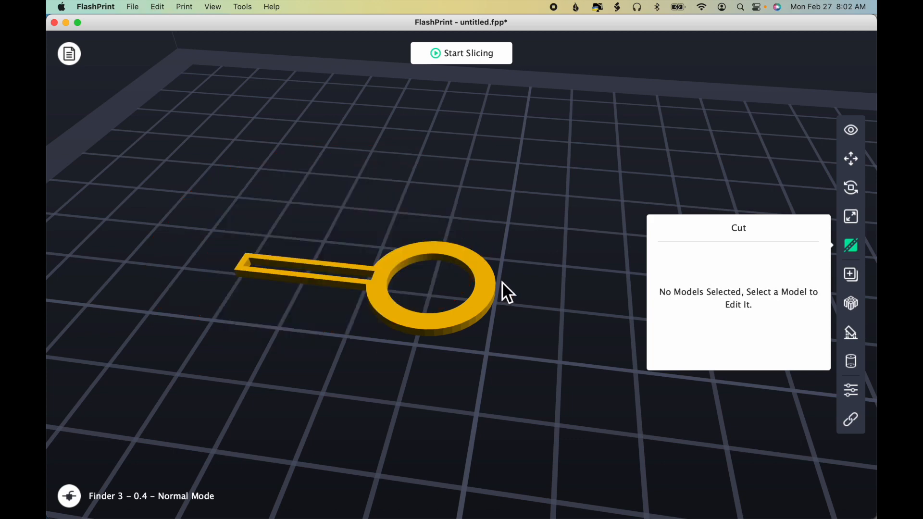
mouse_move(524, 321)
mouse_down()
mouse_move(525, 268)
mouse_move(537, 299)
mouse_move(516, 326)
mouse_up()
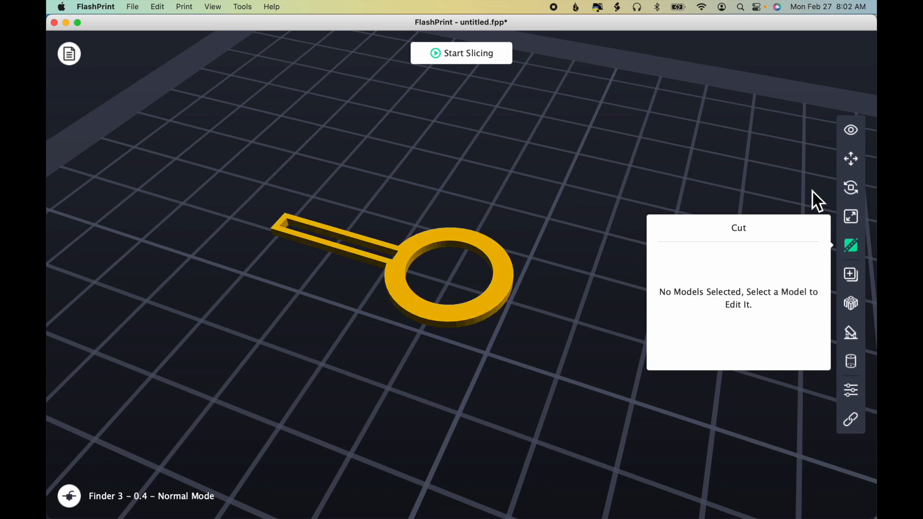
- Put the middle slice on the platform and center it
click(855, 164)
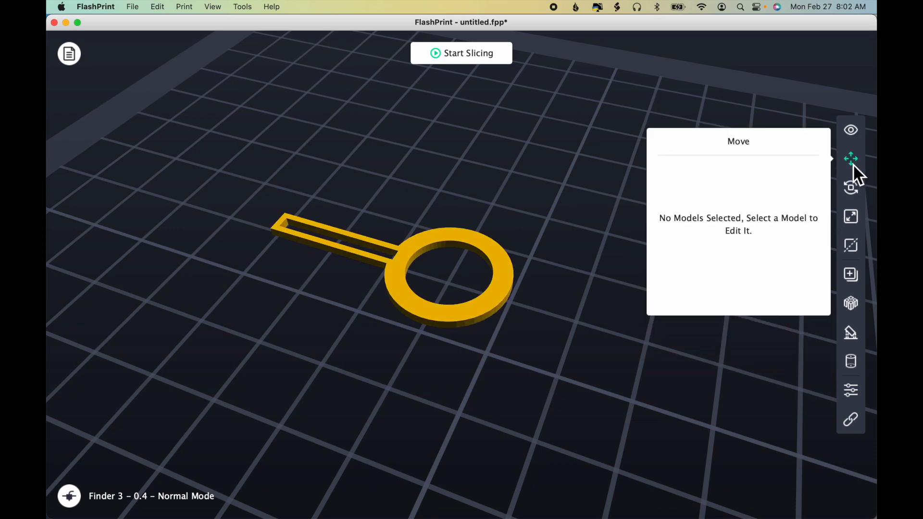
click(510, 286)
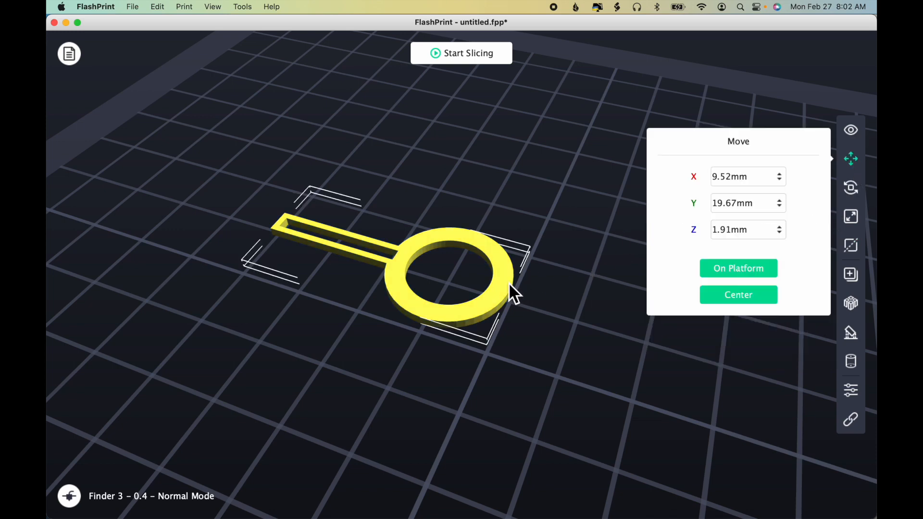
click(731, 268)
click(732, 290)
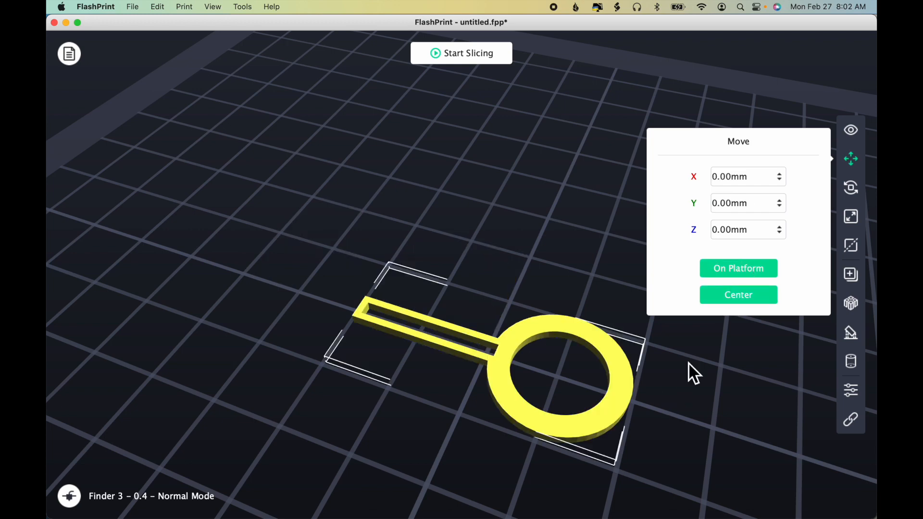
click(852, 131)
- Inspect the slice's underside and scale its Z height alone to 6 mm, without uniform scaling
drag(621, 388, 659, 270)
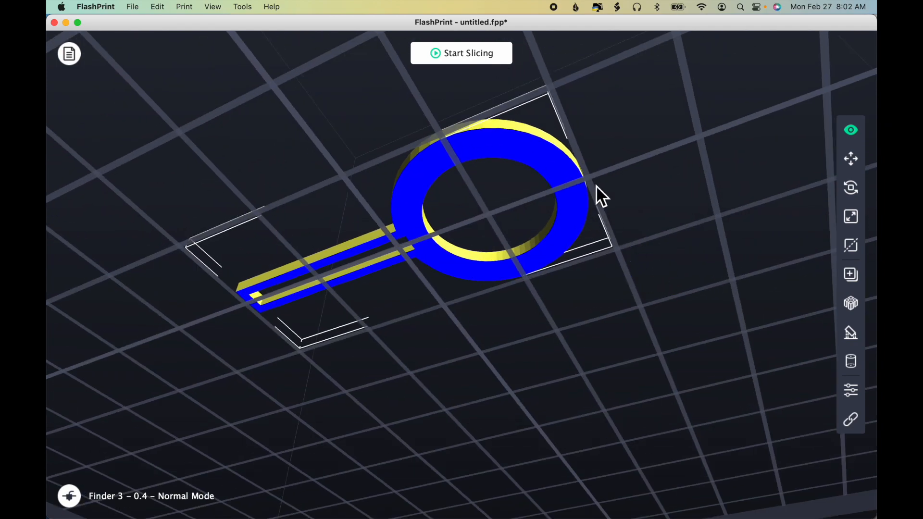
drag(622, 268, 615, 240)
drag(436, 167, 728, 296)
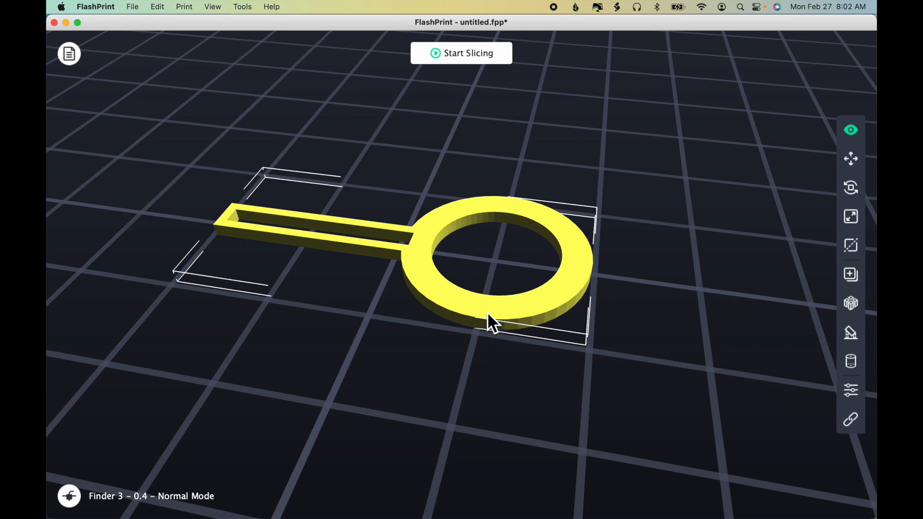
click(854, 217)
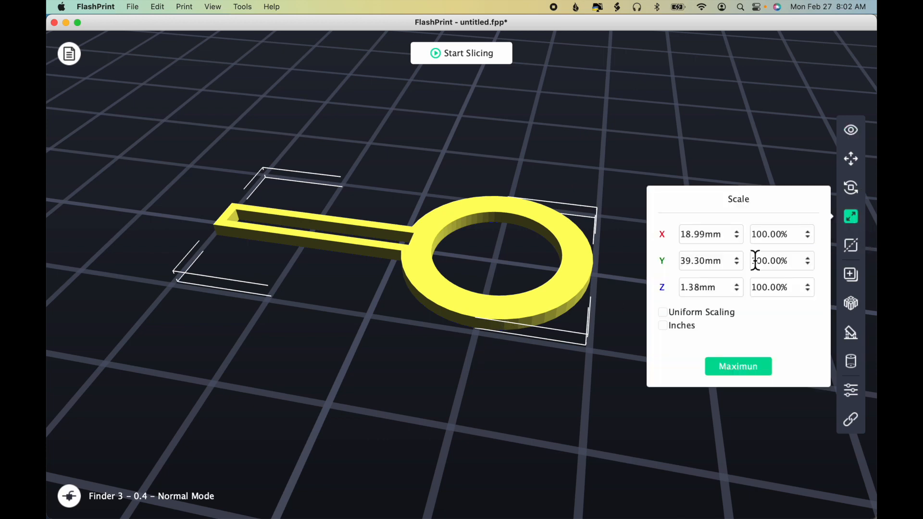
click(694, 295)
drag(702, 291, 680, 292)
text(6)
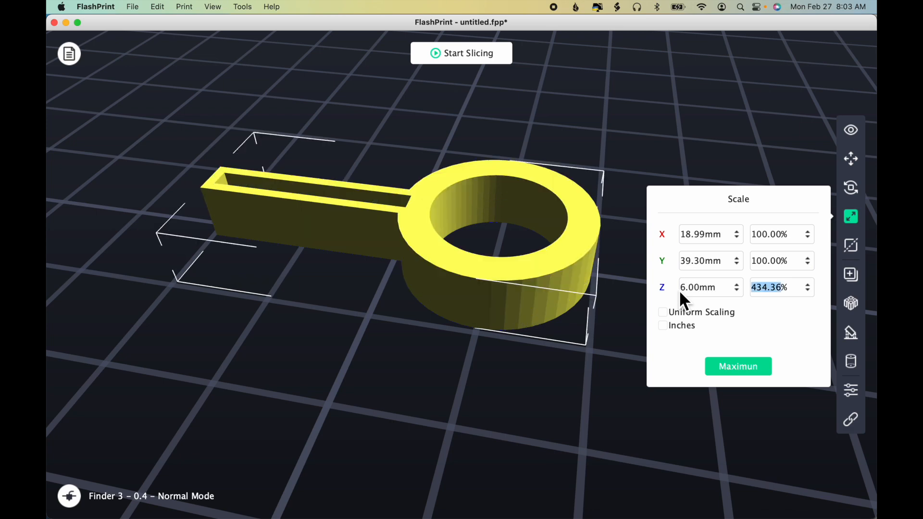
click(852, 222)
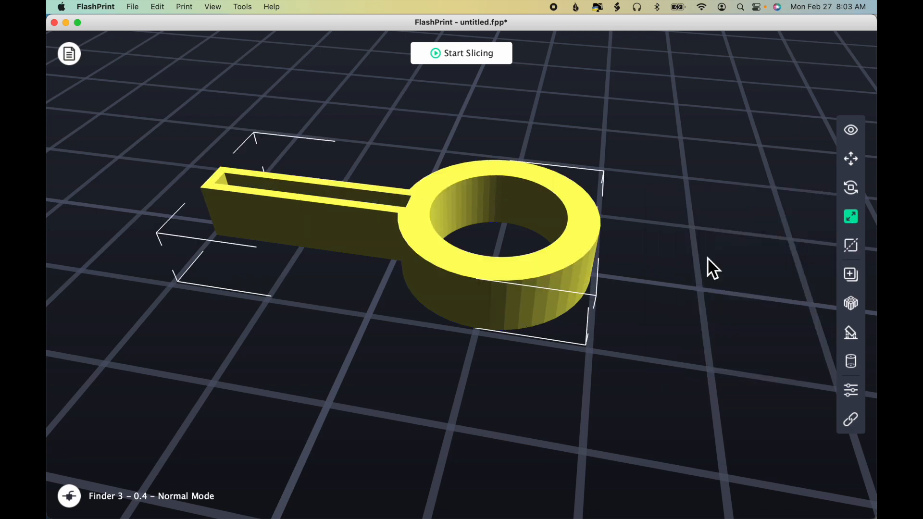
- Open the slicing settings for the stretched clip and restore them to their defaults
scroll(665, 268, down, 2)
scroll(664, 268, up, 3)
mouse_move(695, 293)
mouse_down()
mouse_move(708, 269)
mouse_move(694, 322)
mouse_move(701, 299)
mouse_up()
click(466, 52)
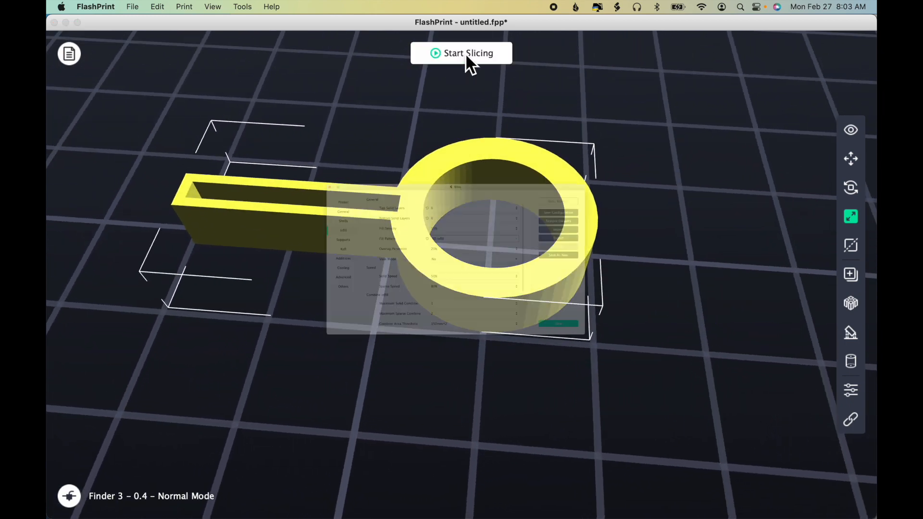
click(698, 153)
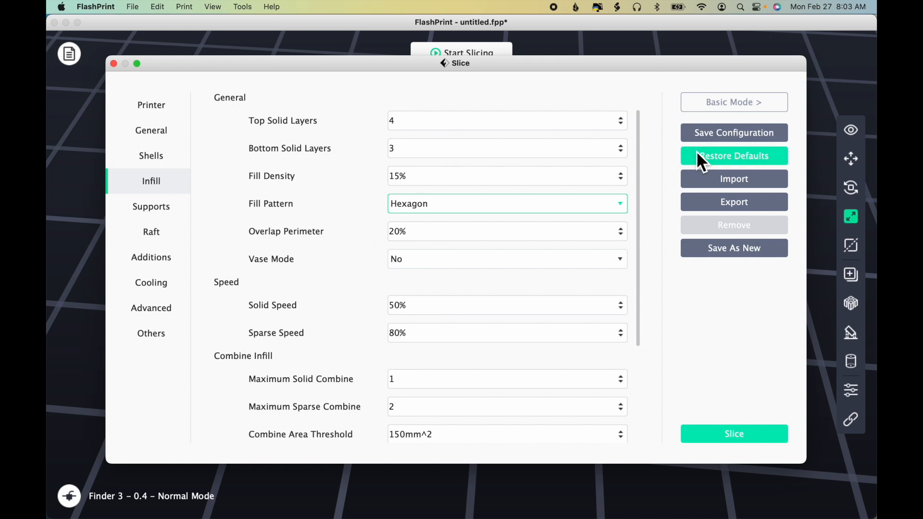
- Disable the raft by setting Enable Raft to No, and slice the model
click(167, 120)
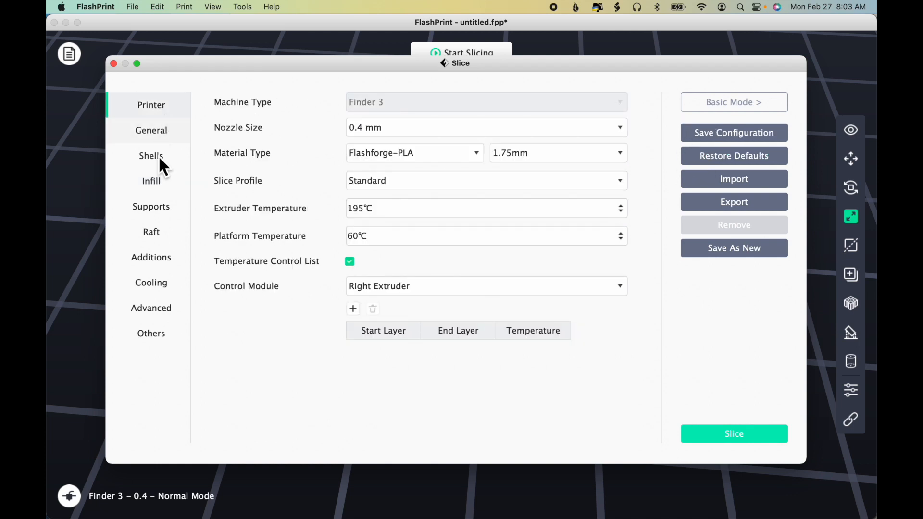
click(157, 234)
click(440, 123)
click(434, 159)
click(712, 434)
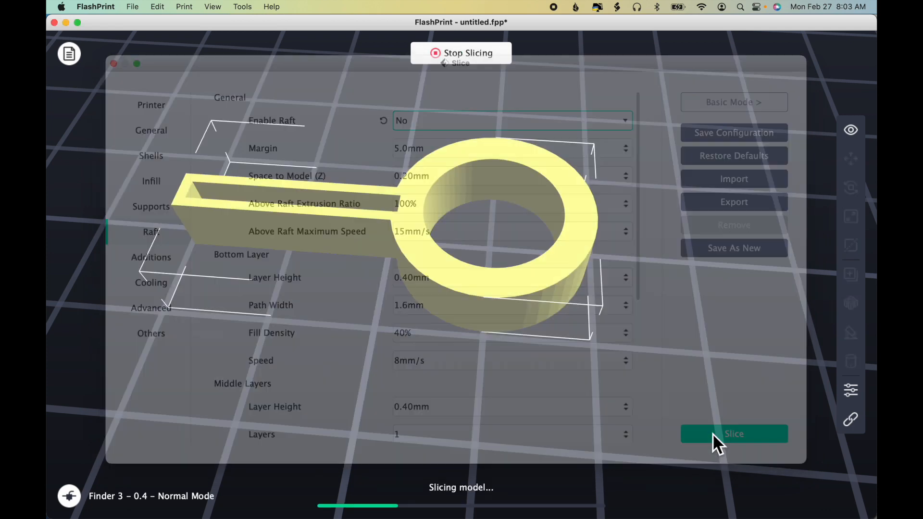
- Open the slice preview and examine the toolpaths of the clip's narrow arm and ring from above
click(479, 56)
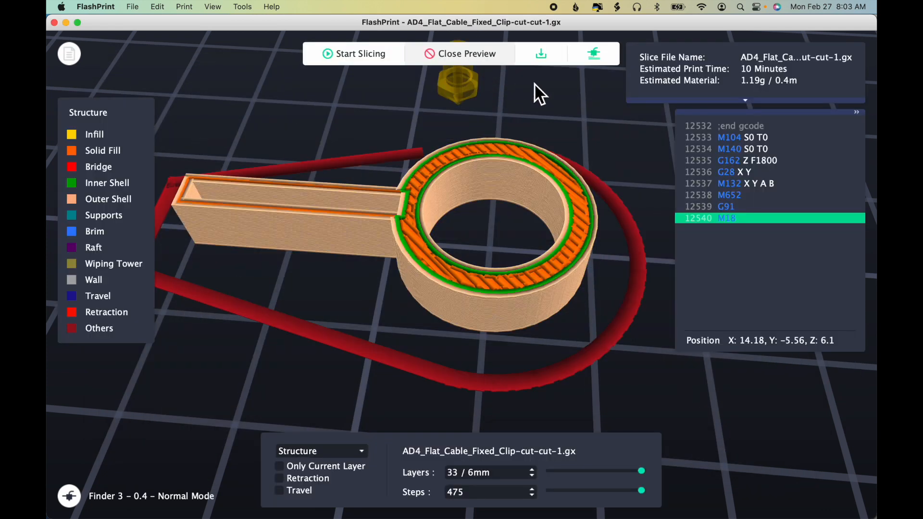
drag(596, 265, 523, 396)
drag(530, 325, 532, 316)
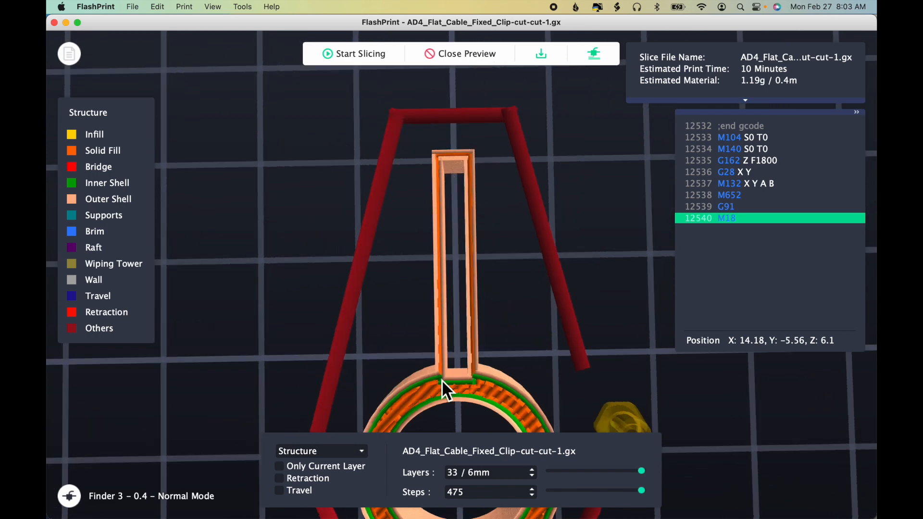
mouse_move(474, 287)
mouse_down()
mouse_move(481, 282)
mouse_move(479, 294)
mouse_up()
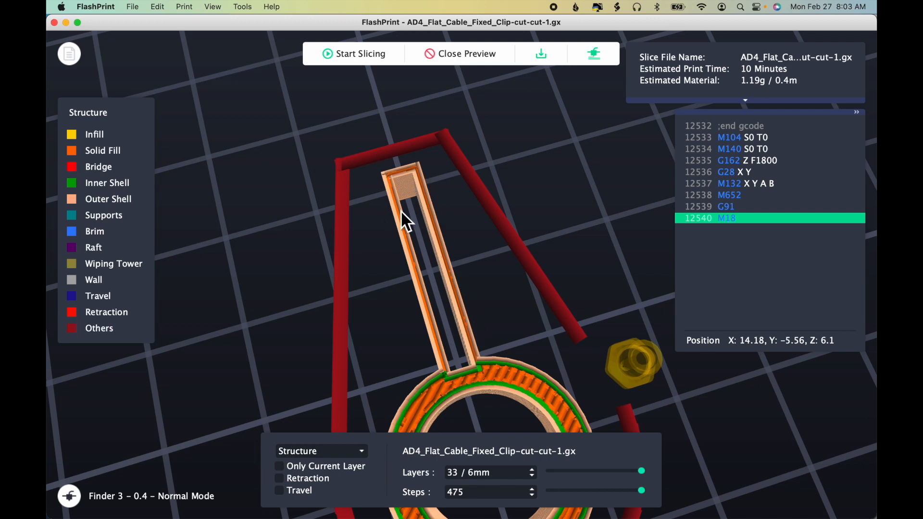
mouse_move(491, 284)
mouse_down()
mouse_move(492, 295)
mouse_move(504, 274)
mouse_up()
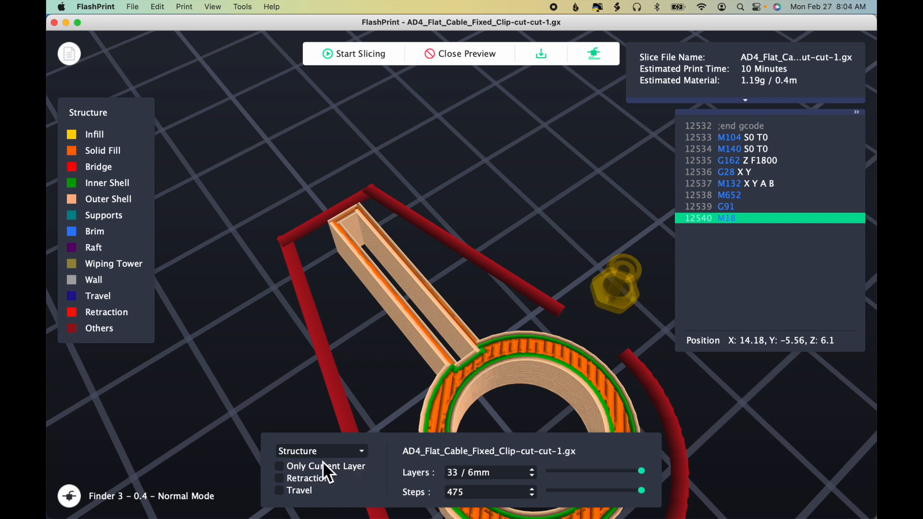
- Show only the current layer and follow the shell passes around the clip's arm from step 250 to step 266
click(281, 470)
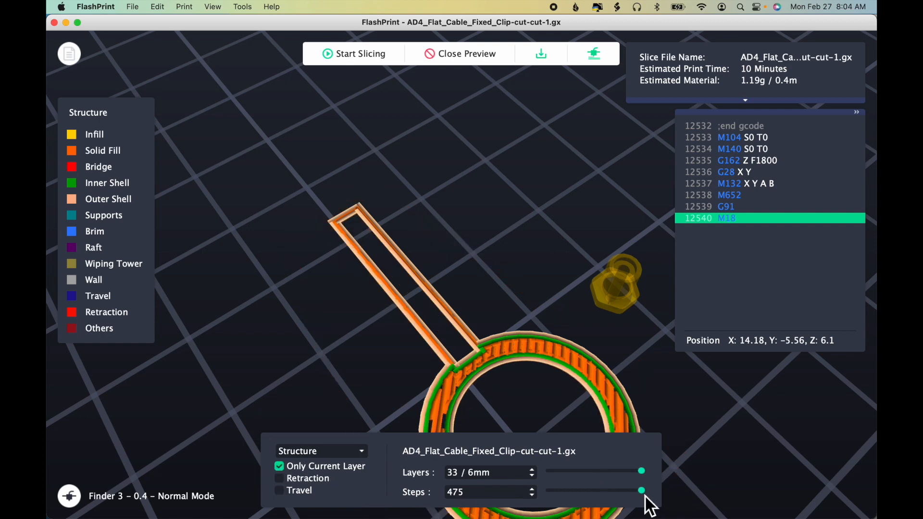
drag(645, 497, 599, 503)
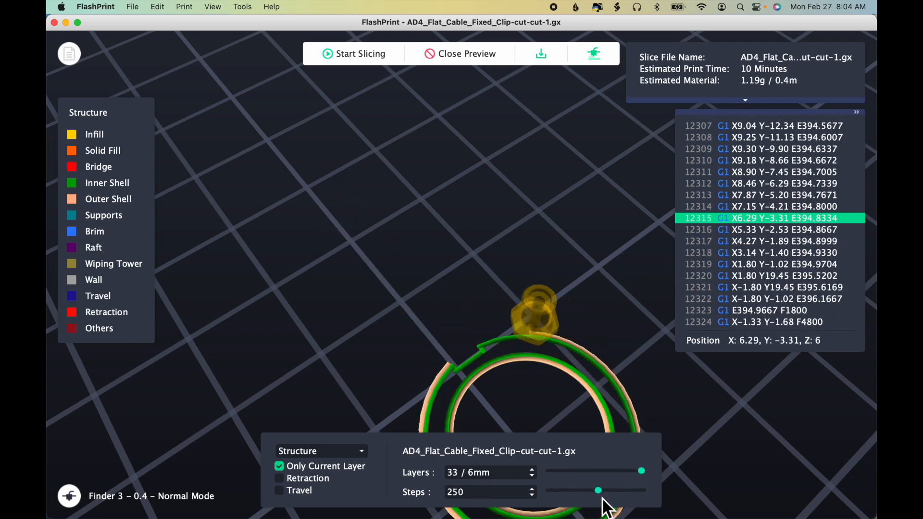
click(536, 492)
click(534, 491)
click(534, 491)
click(534, 492)
click(534, 492)
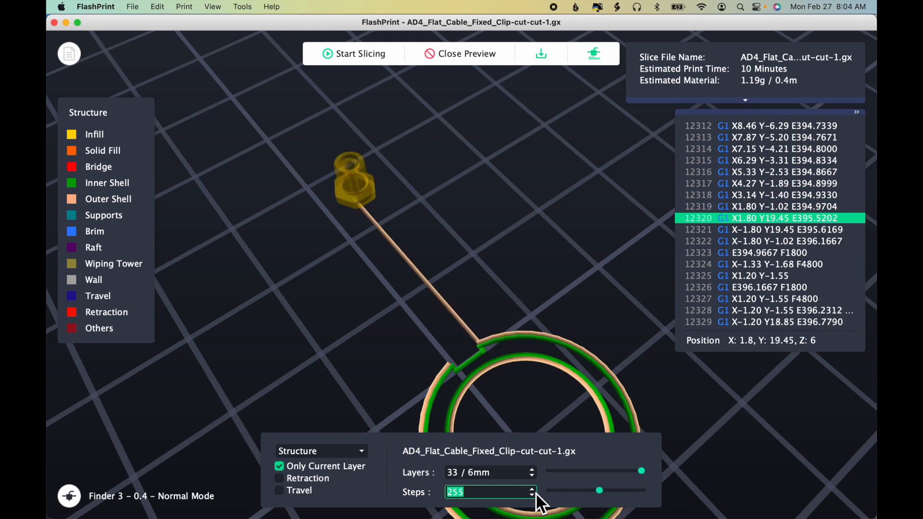
click(534, 491)
click(533, 491)
click(534, 491)
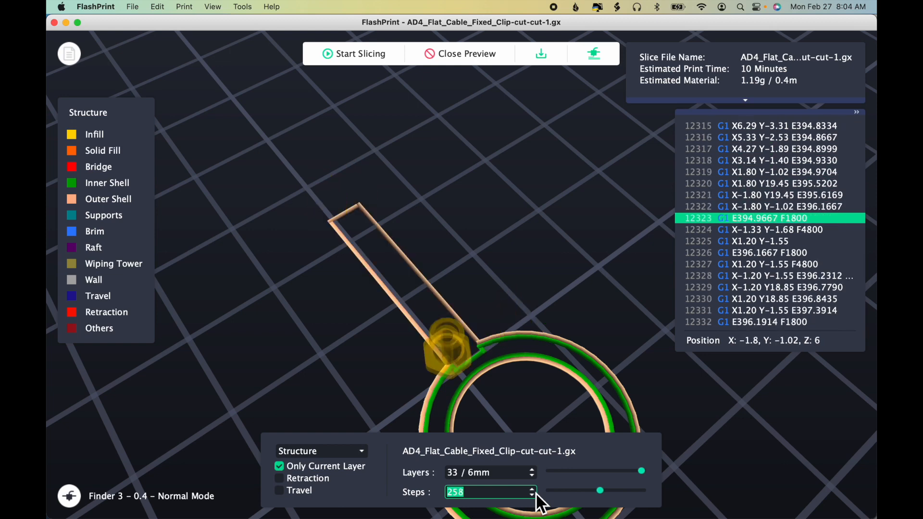
click(534, 491)
click(534, 492)
click(534, 492)
click(535, 492)
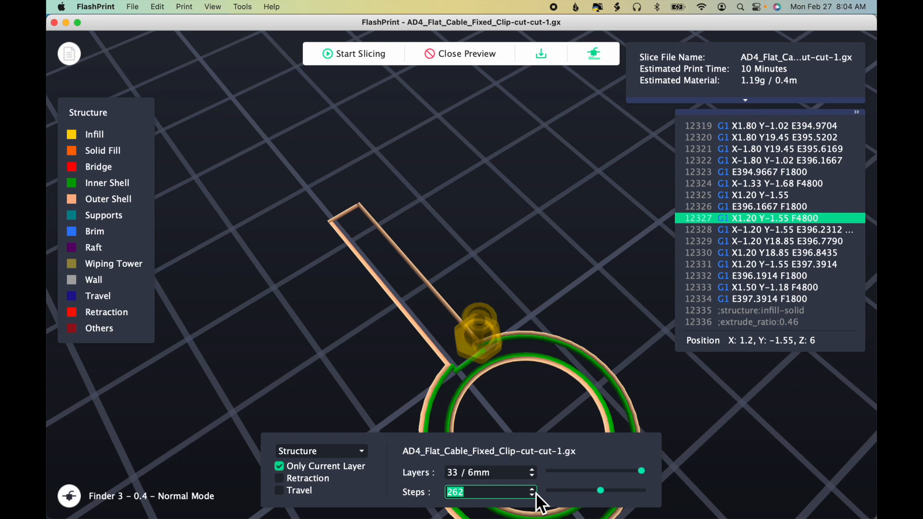
click(535, 492)
click(535, 492)
click(535, 493)
click(535, 493)
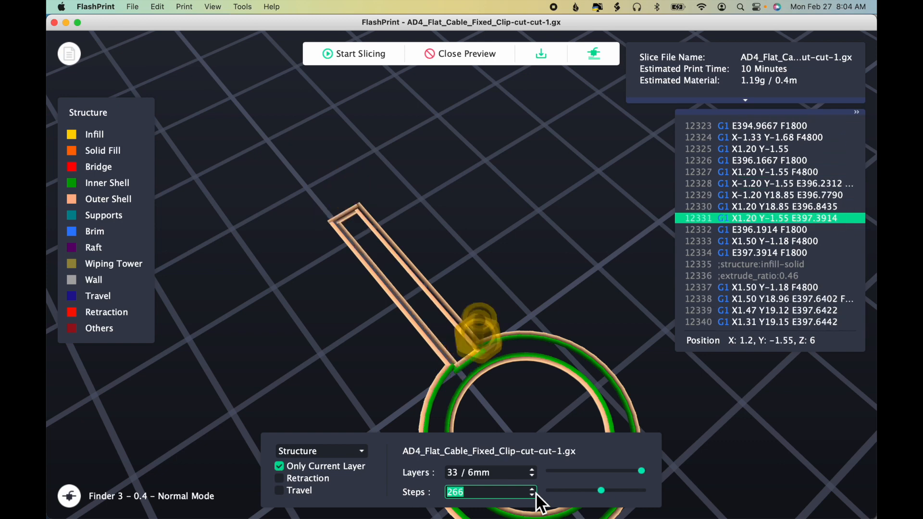
- Advance the layer's toolpath preview to step 279 and examine the solid fill pass along the arm
click(534, 493)
click(534, 492)
click(534, 492)
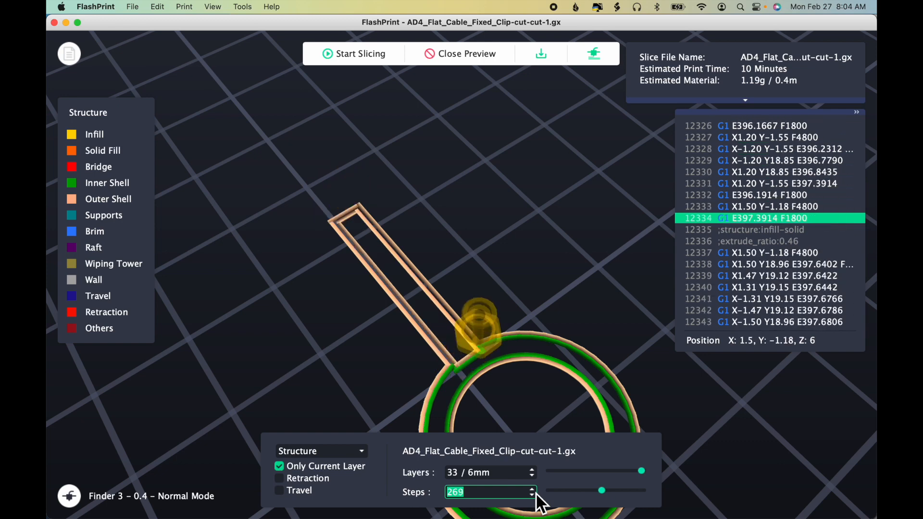
click(534, 493)
click(535, 492)
click(537, 496)
click(537, 496)
click(536, 496)
click(536, 496)
click(536, 496)
click(537, 496)
click(536, 496)
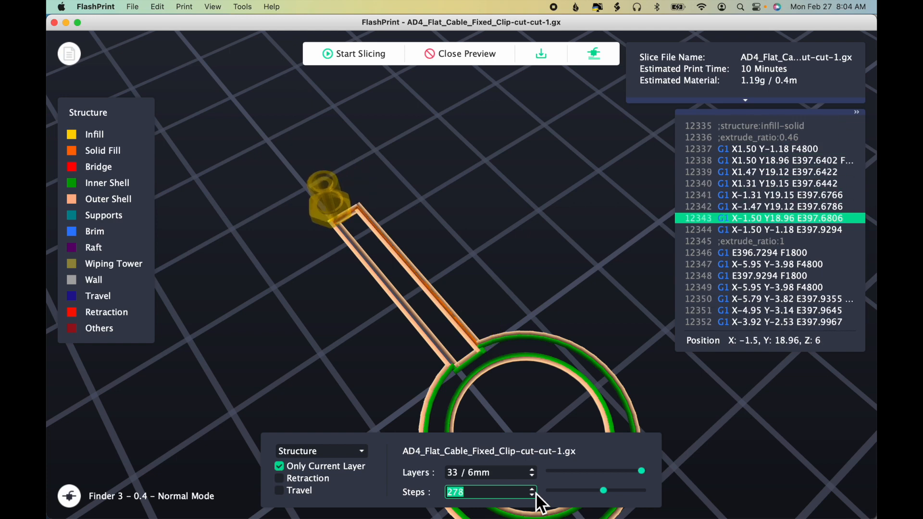
click(537, 496)
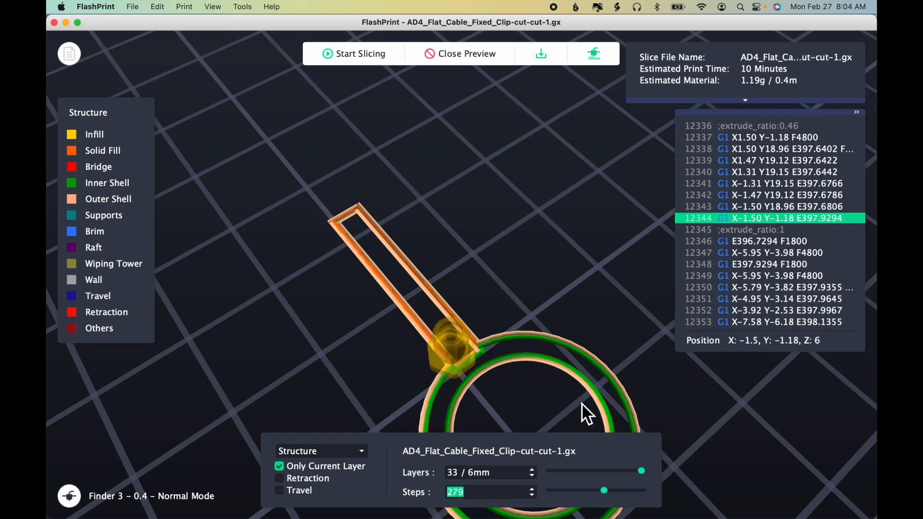
mouse_move(555, 285)
mouse_down()
mouse_move(552, 297)
mouse_move(564, 280)
mouse_up()
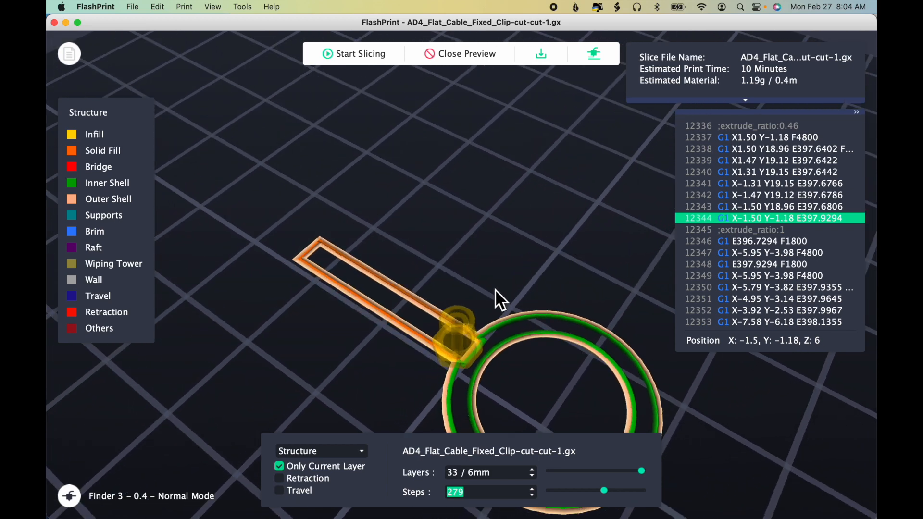
scroll(595, 311, down, 5)
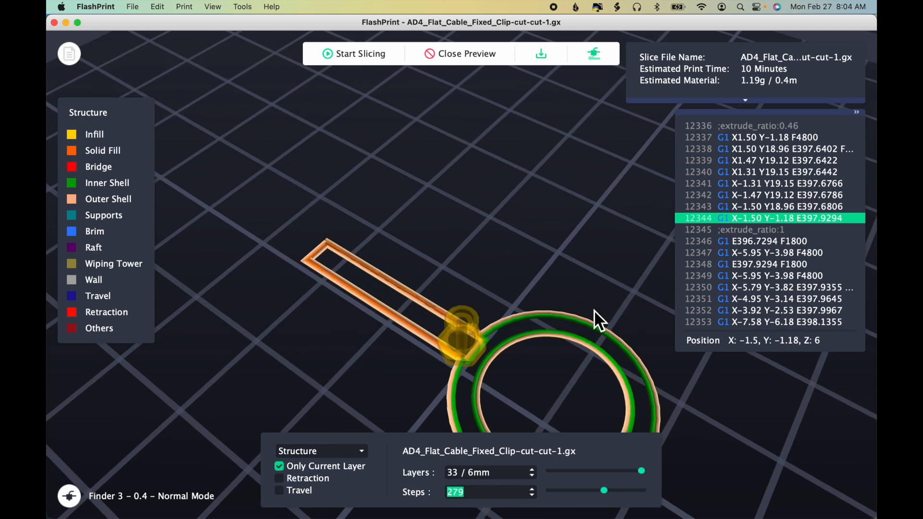